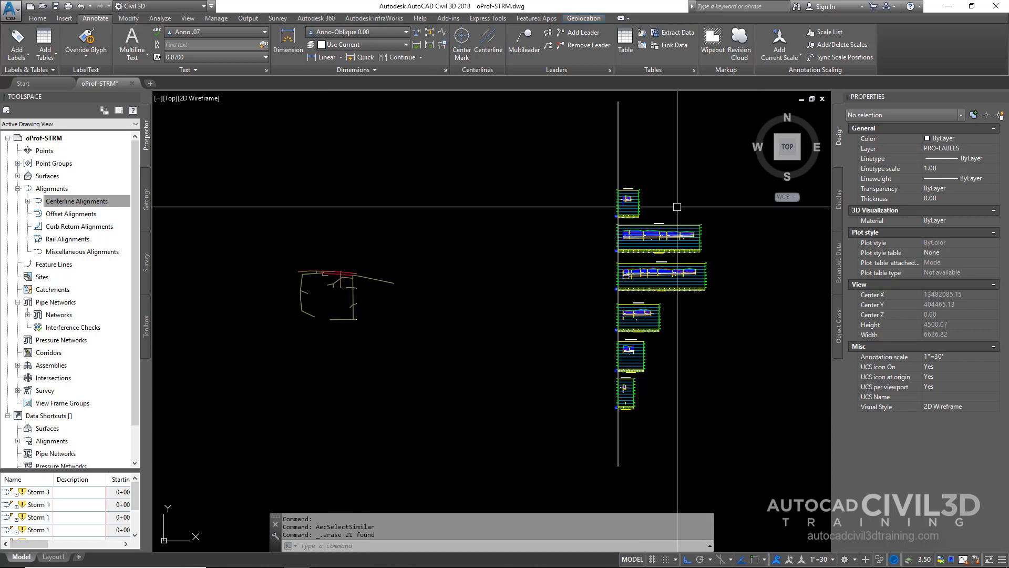
# - Zoom in closer on the storm pipe network in plan view
pyautogui.scroll(6, 426, 292)
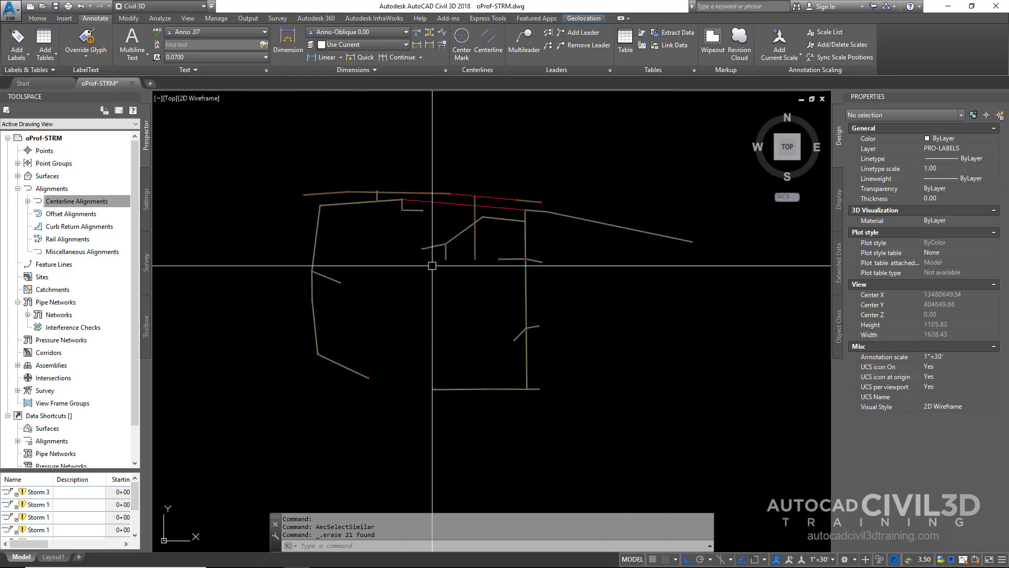
# - Label the whole storm pipe network in plan with the Entire Network Plan label type
pyautogui.click(17, 40)
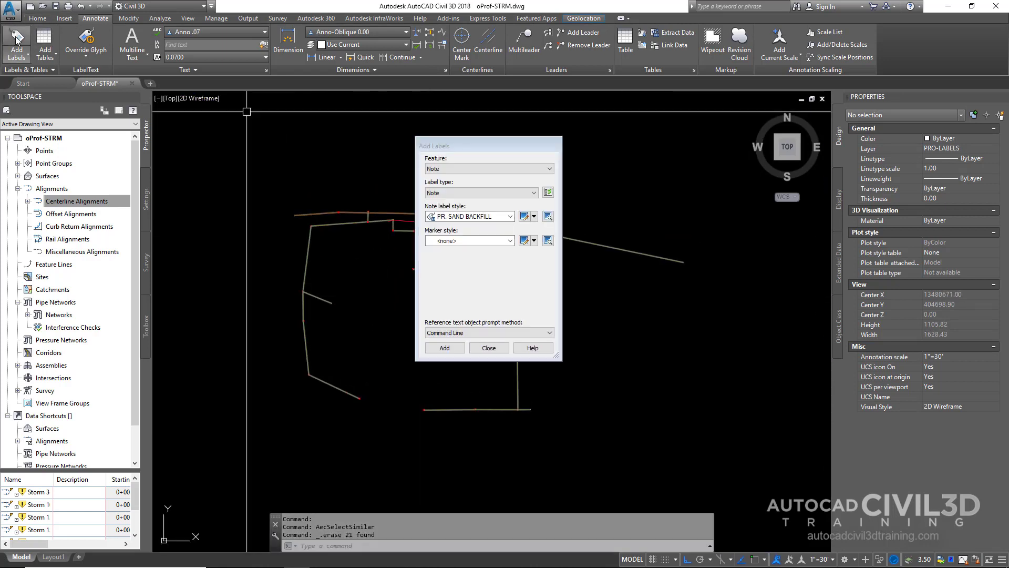
pyautogui.click(459, 169)
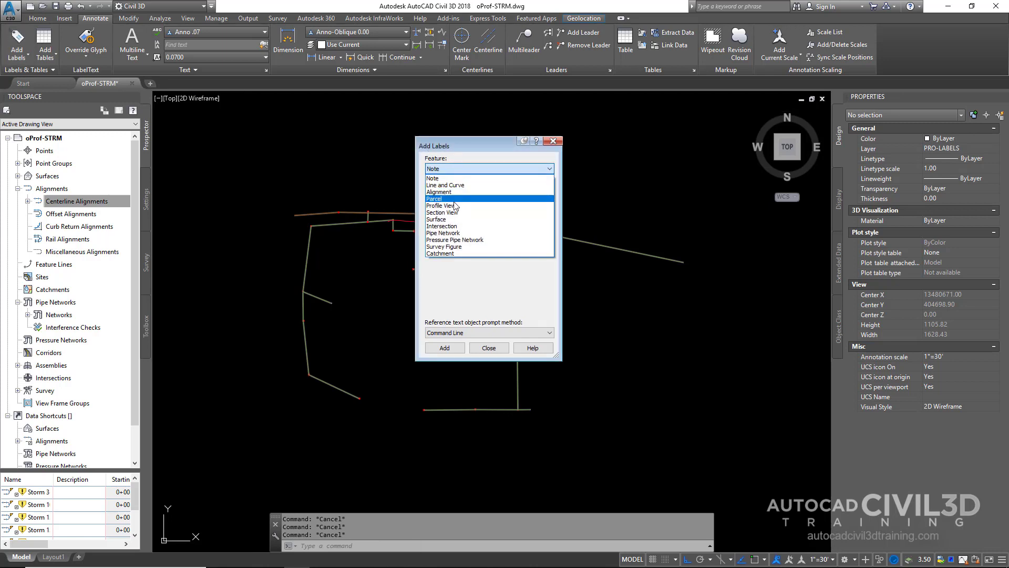
pyautogui.click(456, 232)
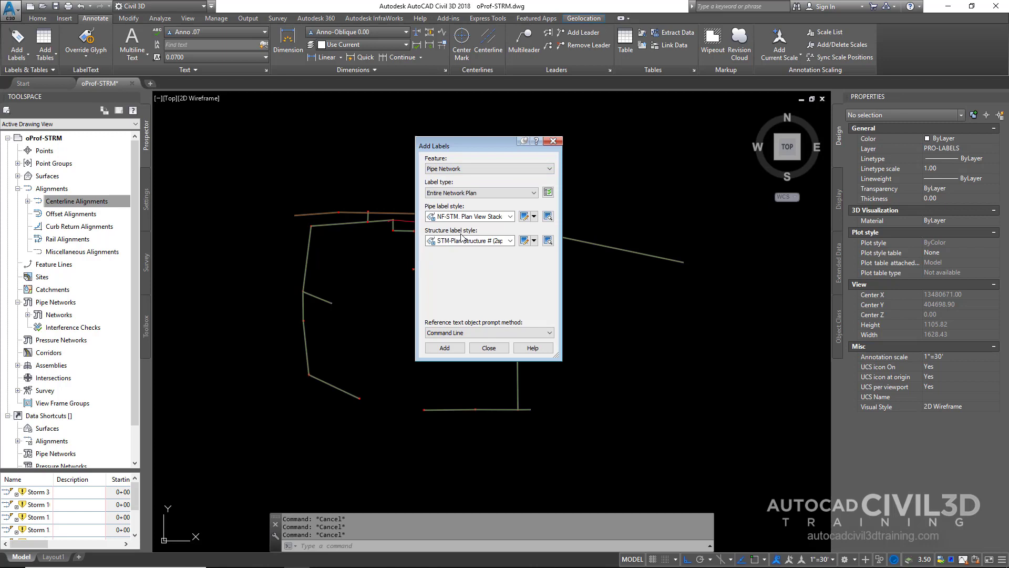
pyautogui.click(455, 194)
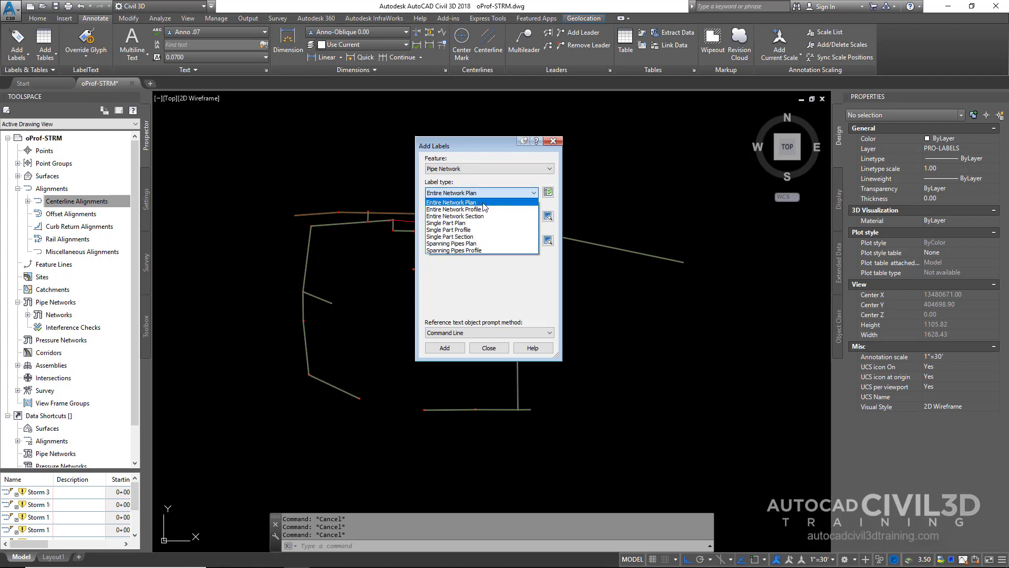
pyautogui.click(483, 203)
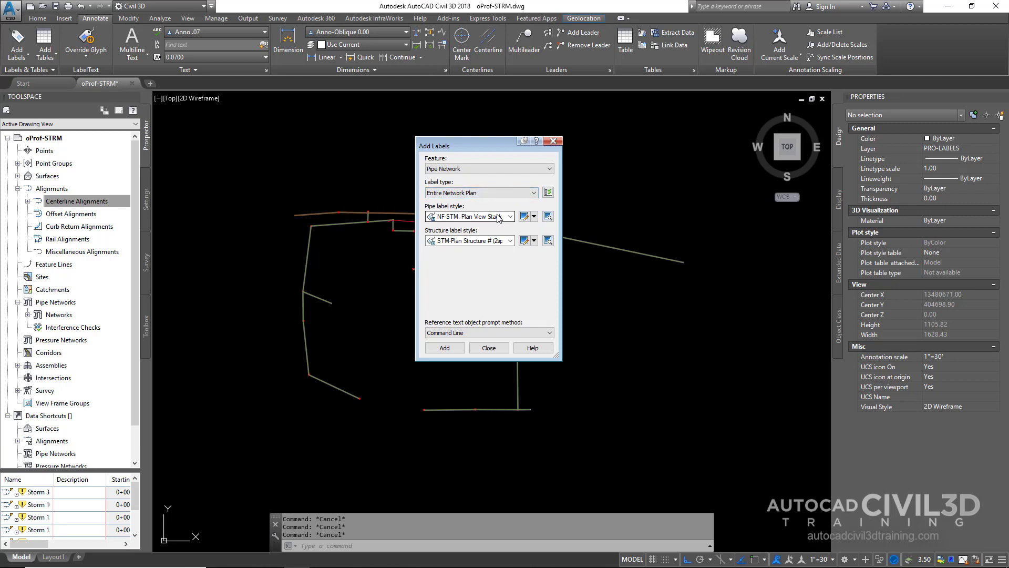
pyautogui.click(453, 350)
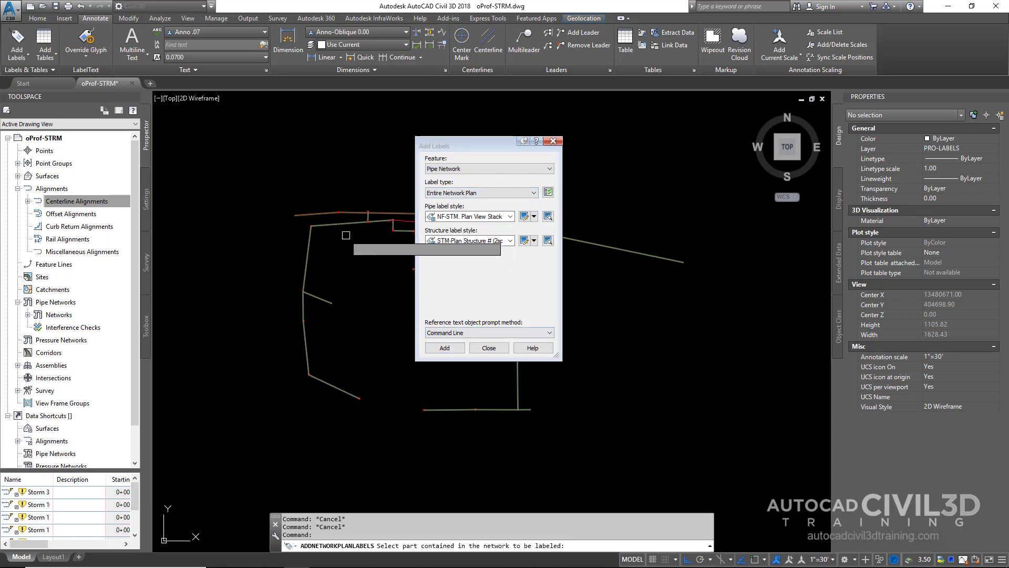
pyautogui.moveTo(469, 144); pyautogui.dragTo(709, 163)
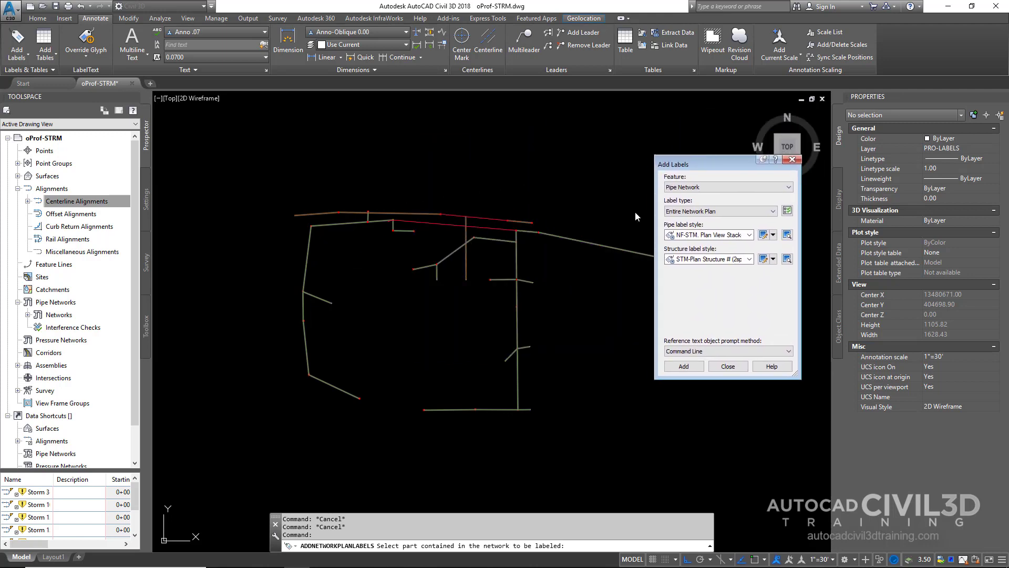
pyautogui.click(449, 255)
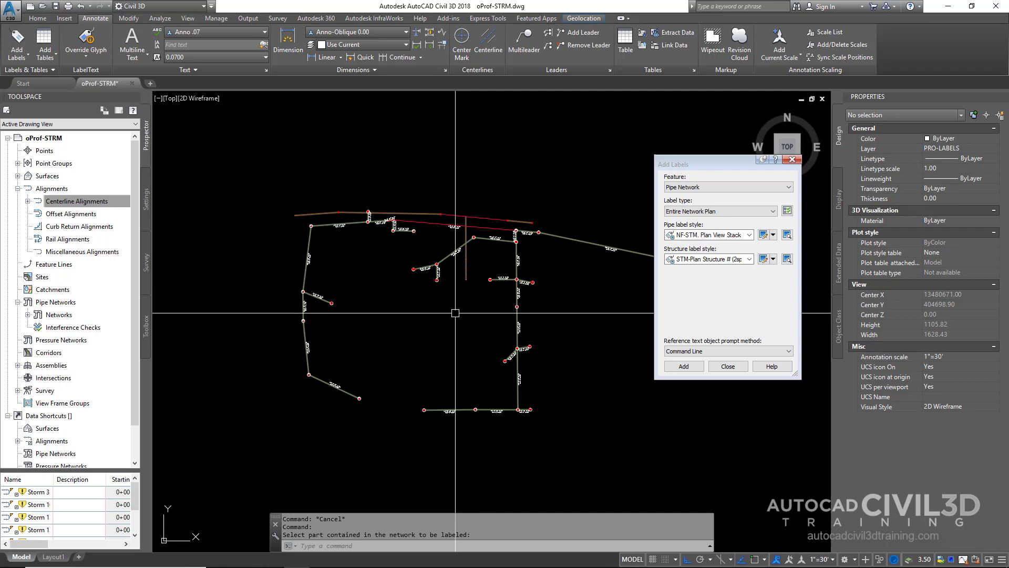
# - Pan and zoom down to the stack of profile views, starting at Storm Ex-2
pyautogui.scroll(-6, 452, 304)
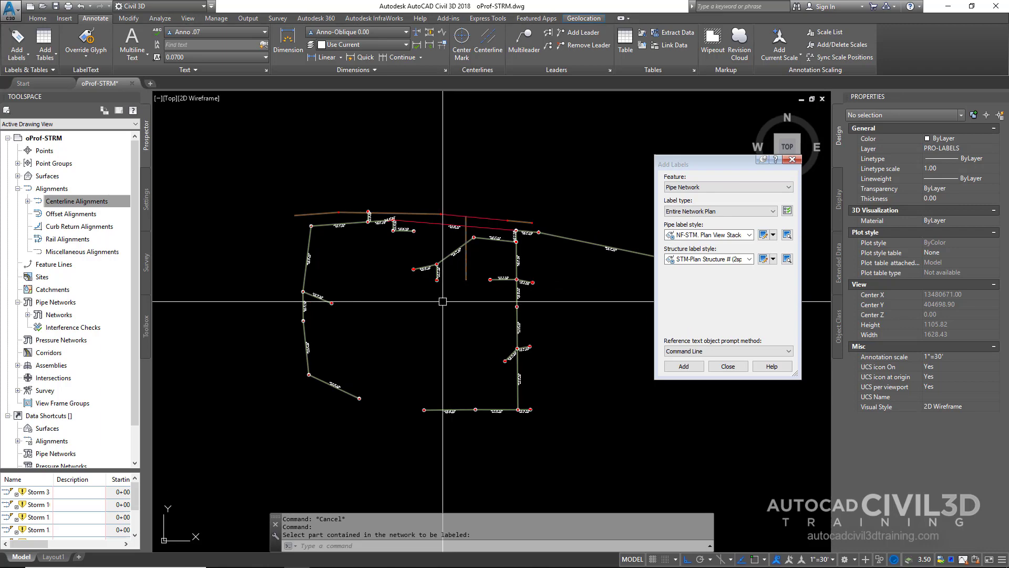
pyautogui.moveTo(627, 307); pyautogui.dragTo(450, 255, button='middle')
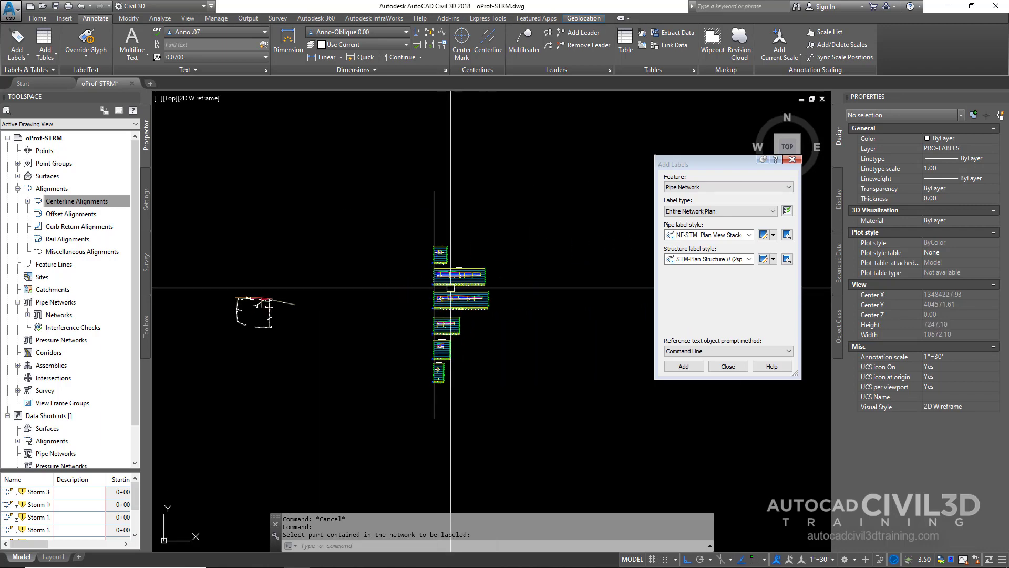
pyautogui.scroll(8, 446, 255)
pyautogui.scroll(3, 442, 237)
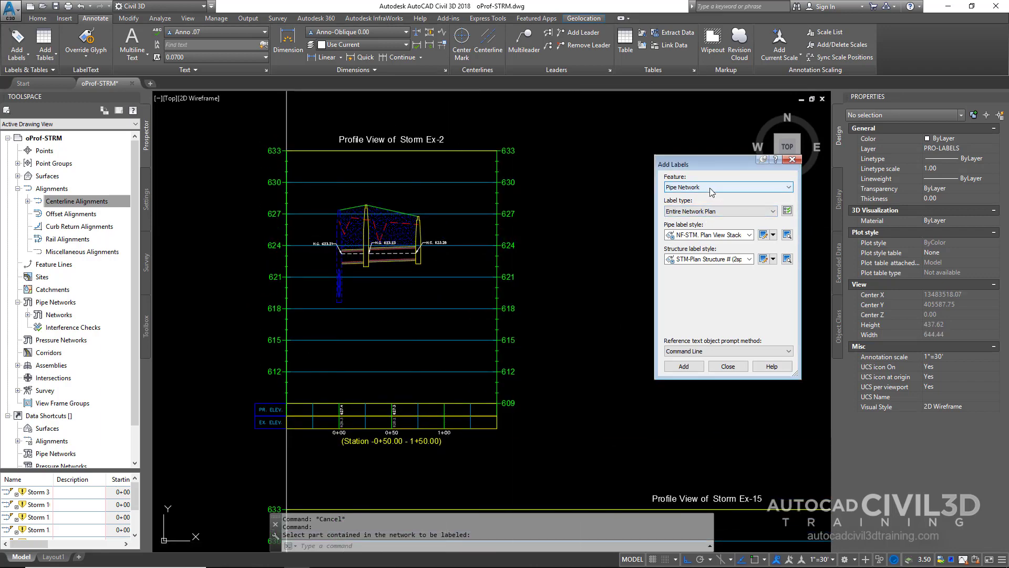
# - Switch the label type to Entire Network Profile and label the first profile view
pyautogui.click(715, 212)
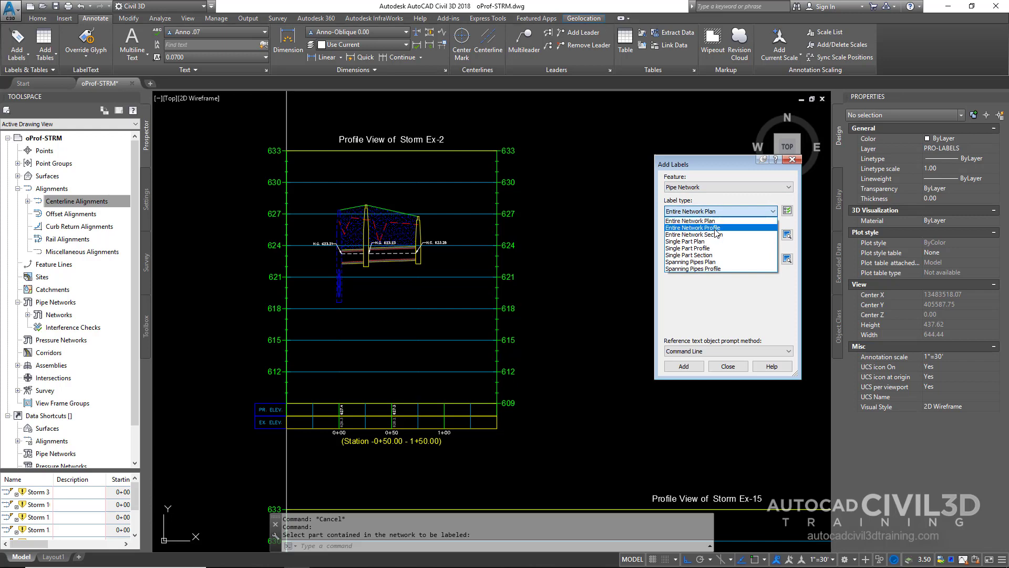
pyautogui.click(716, 227)
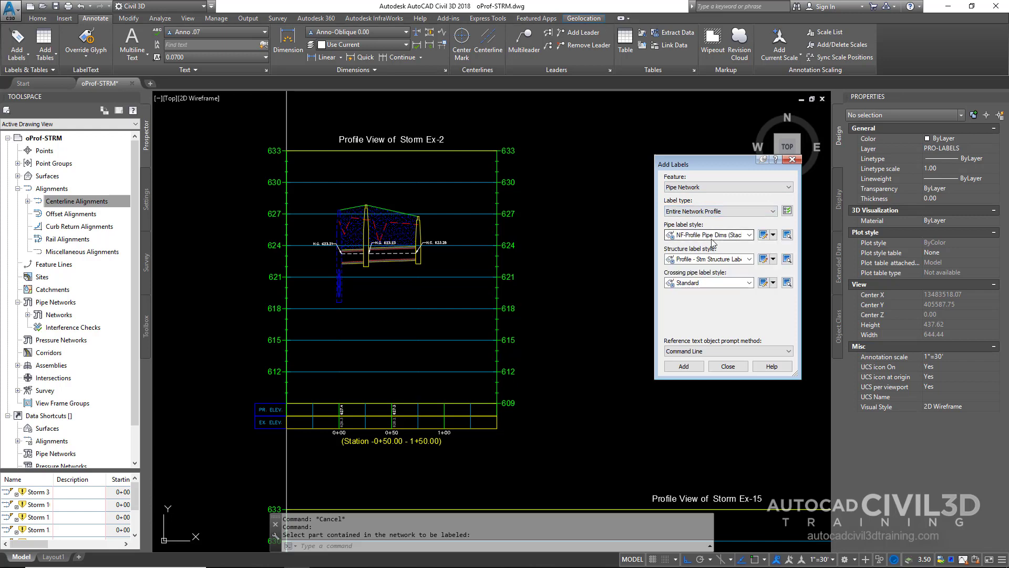
pyautogui.click(685, 367)
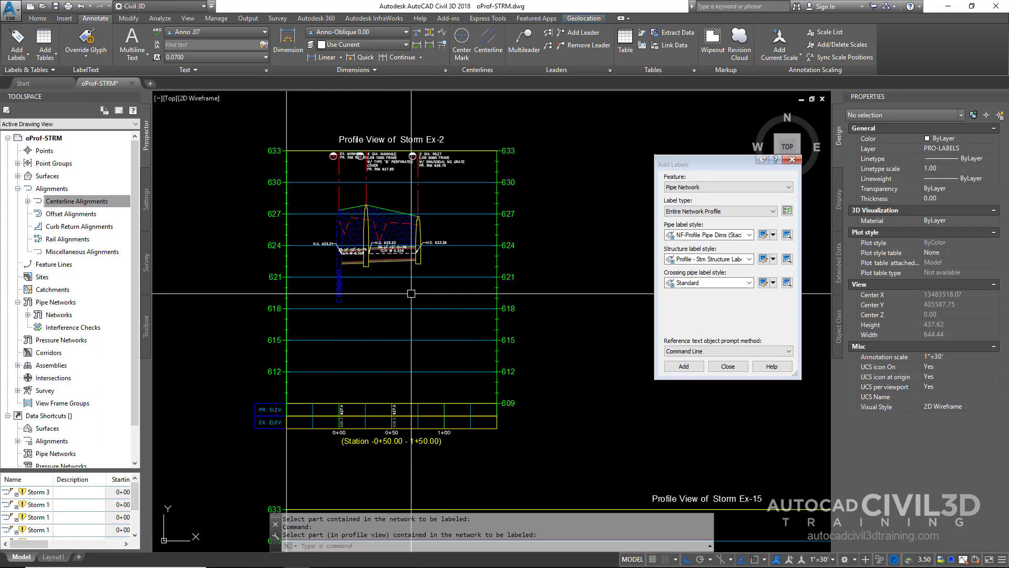
pyautogui.scroll(-4, 411, 290)
pyautogui.moveTo(435, 309); pyautogui.dragTo(386, 153, button='middle')
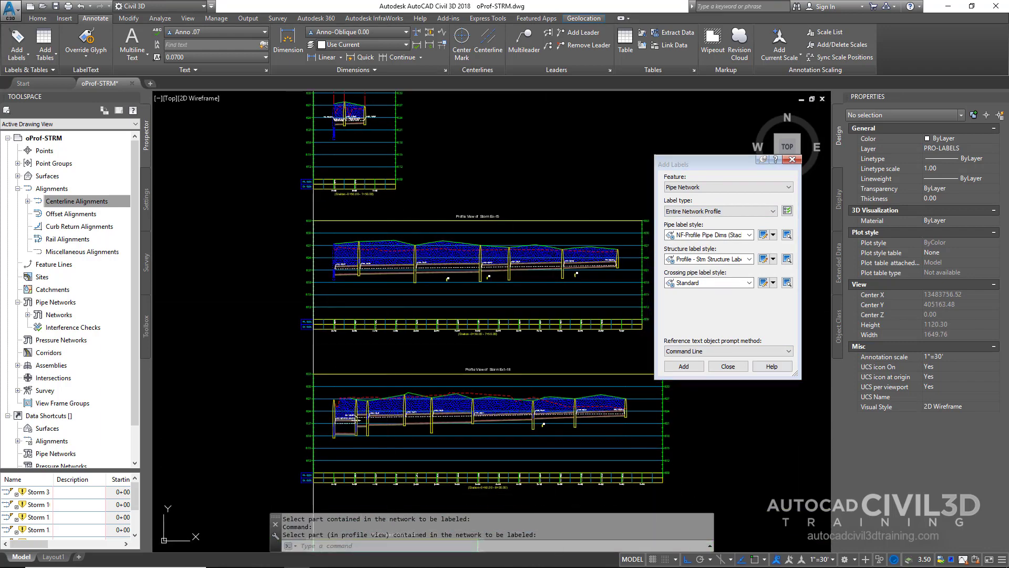
# - Label the pipes and structures in the Storm Ex-15 profile view, then the next one
pyautogui.click(685, 367)
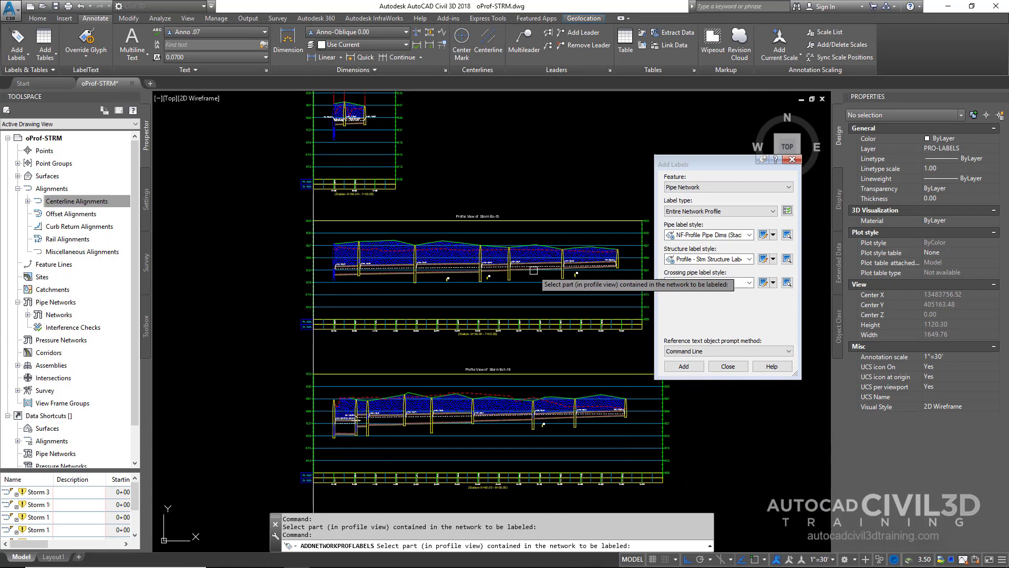
pyautogui.click(509, 276)
pyautogui.moveTo(510, 275)
pyautogui.mouseDown(button='middle')
pyautogui.moveTo(444, 210)
pyautogui.moveTo(434, 165)
pyautogui.mouseUp(button='middle')
pyautogui.click(680, 370)
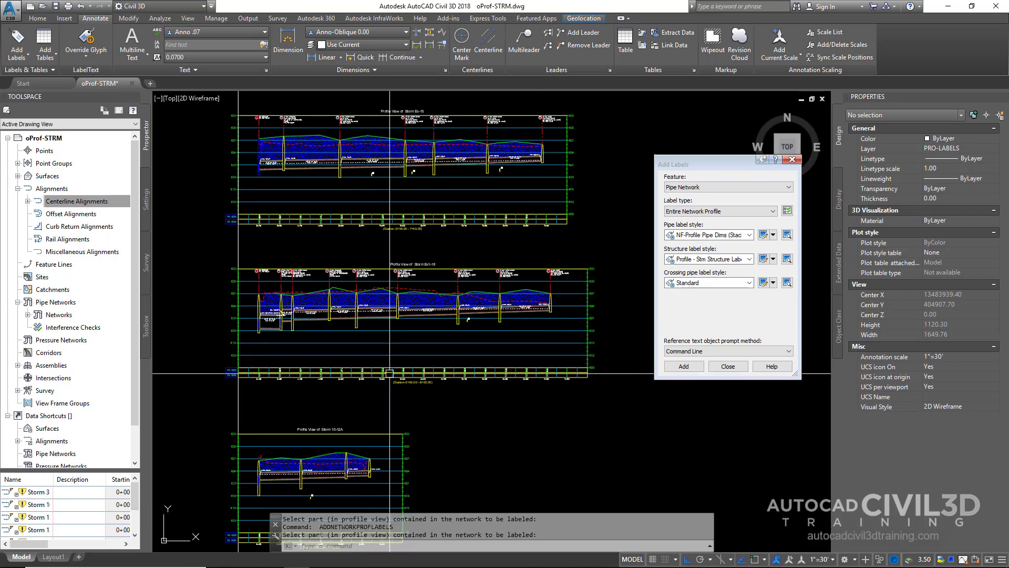
# - Work through the Storm 10-12A, 13B-13A and 3-3A profile views, ending with all views shown
pyautogui.moveTo(318, 481)
pyautogui.mouseDown(button='middle')
pyautogui.moveTo(384, 420)
pyautogui.moveTo(418, 278)
pyautogui.mouseUp(button='middle')
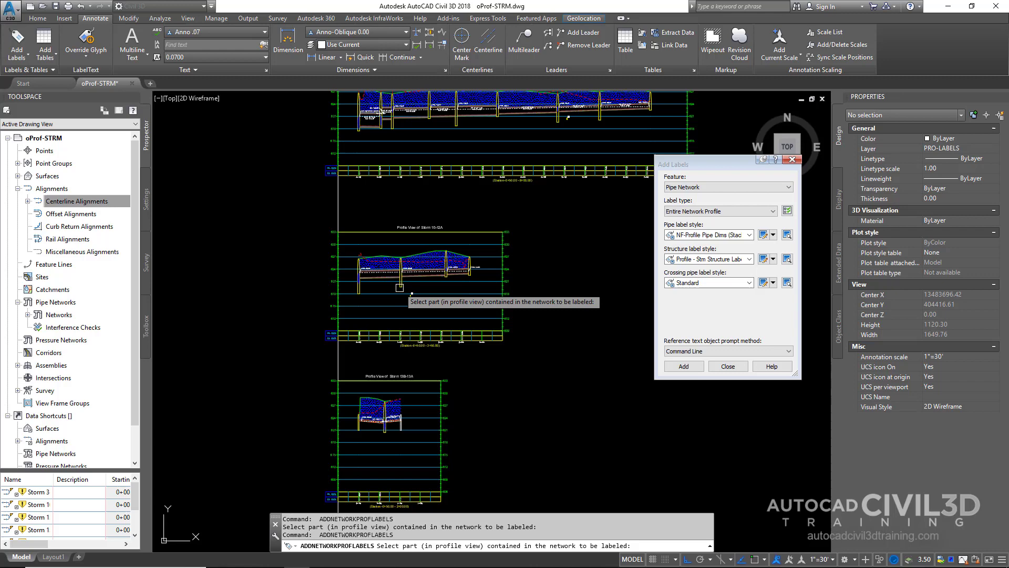
pyautogui.moveTo(396, 411); pyautogui.dragTo(413, 249, button='middle')
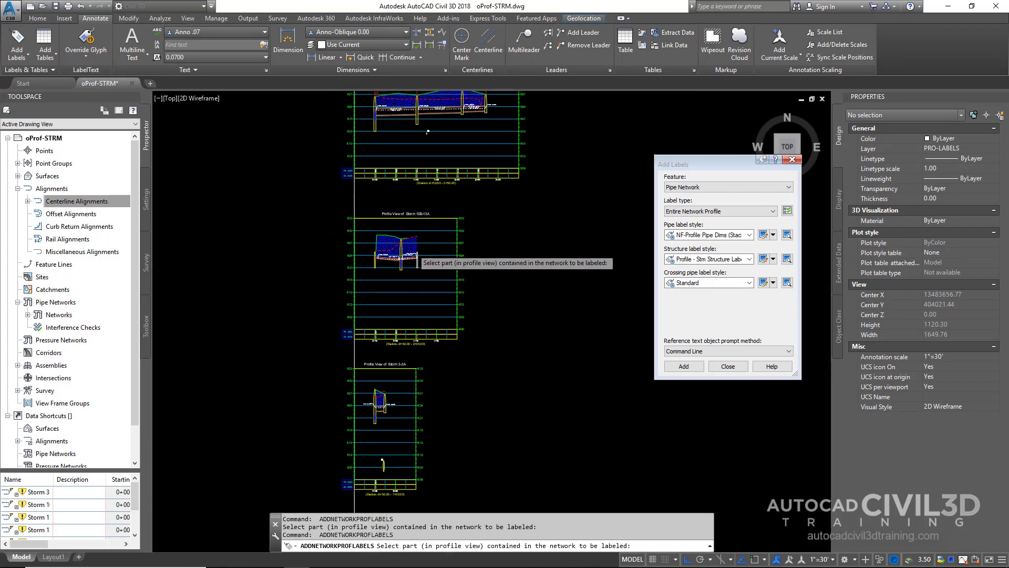
pyautogui.scroll(4, 413, 252)
pyautogui.moveTo(380, 289)
pyautogui.mouseDown(button='middle')
pyautogui.moveTo(405, 285)
pyautogui.moveTo(402, 21)
pyautogui.mouseUp(button='middle')
pyautogui.moveTo(389, 362); pyautogui.dragTo(386, 284, button='middle')
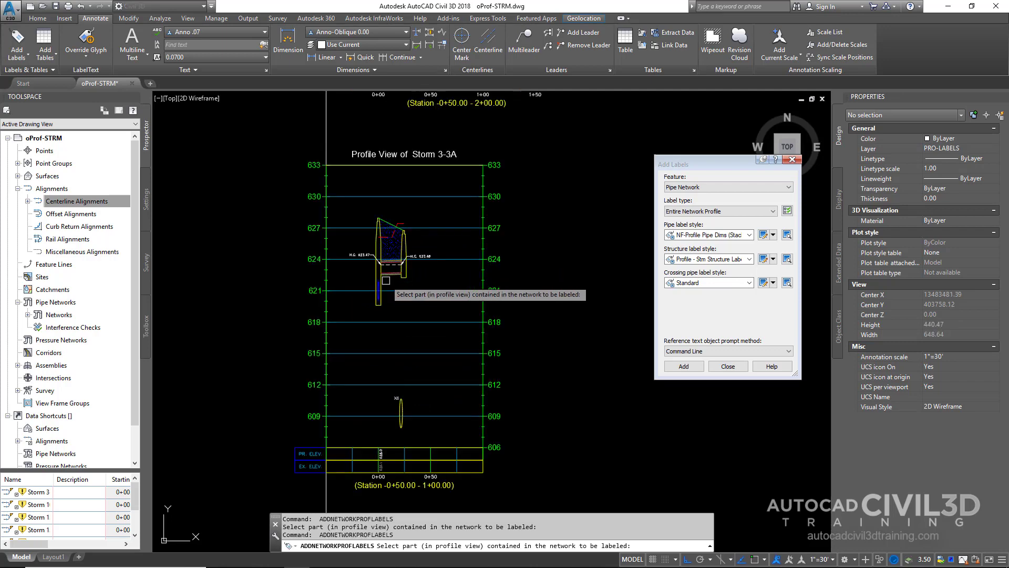
pyautogui.scroll(-6, 452, 167)
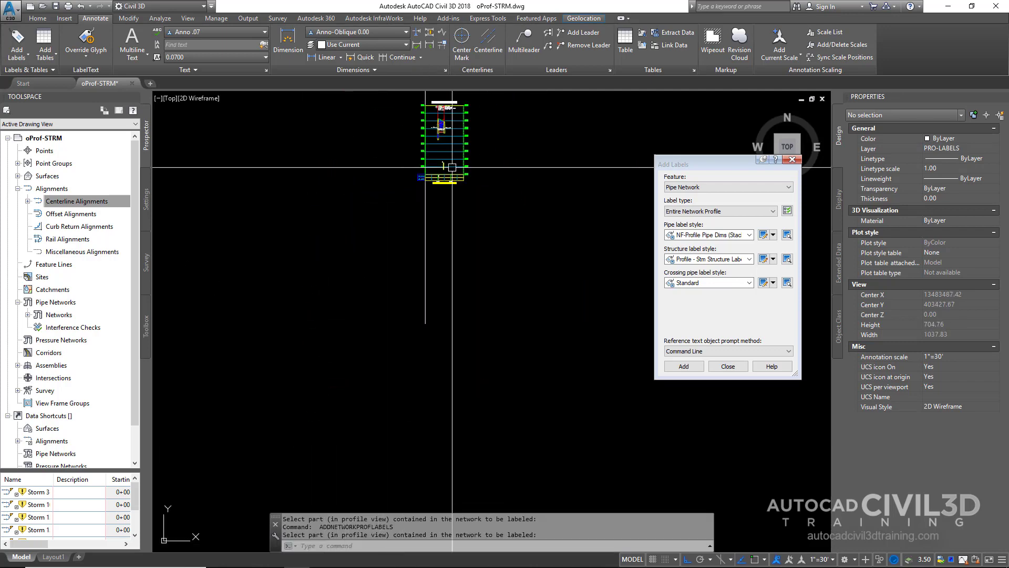
pyautogui.scroll(-4, 452, 167)
pyautogui.moveTo(488, 229)
pyautogui.mouseDown(button='middle')
pyautogui.moveTo(535, 316)
pyautogui.moveTo(533, 305)
pyautogui.mouseUp(button='middle')
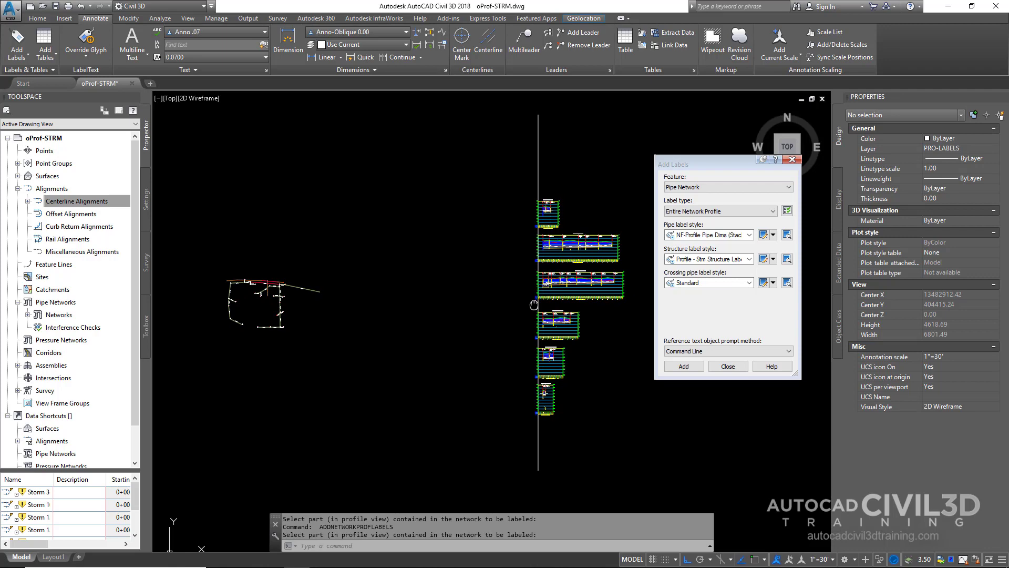
# - Close the Add Labels dialog and zoom along the plan to inspect the new pipe labels
pyautogui.click(792, 159)
pyautogui.scroll(4, 266, 297)
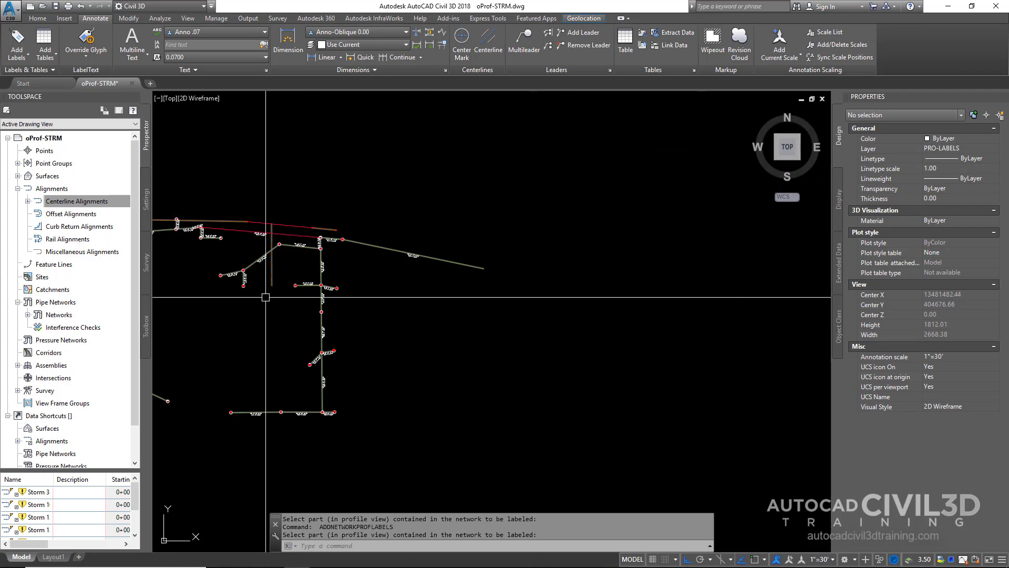
pyautogui.scroll(8, 266, 297)
pyautogui.moveTo(266, 297); pyautogui.dragTo(463, 261, button='middle')
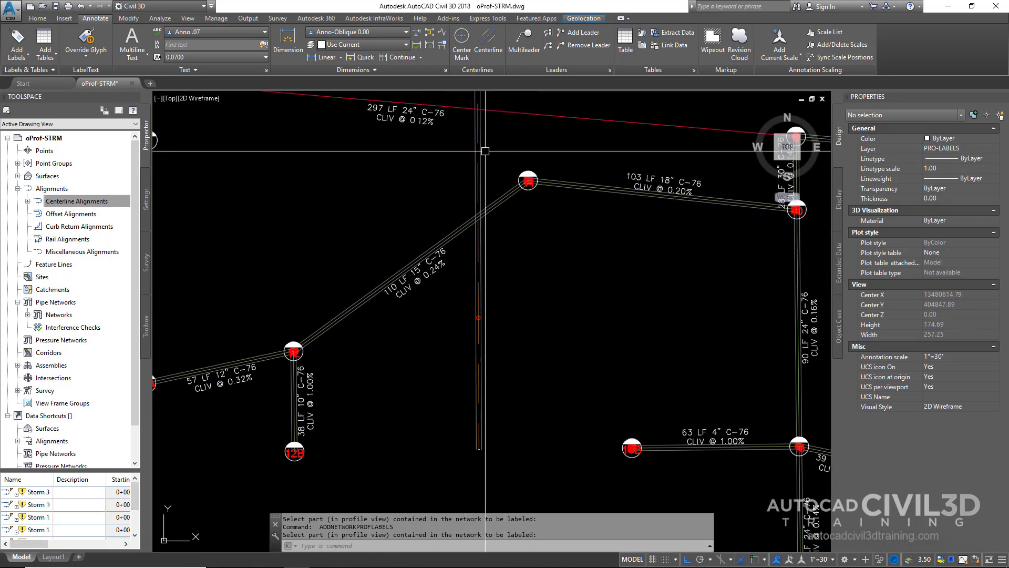
# - Zoom in and out to check the labels in the Storm 10-12A profile and plan network
pyautogui.scroll(-2, 487, 290)
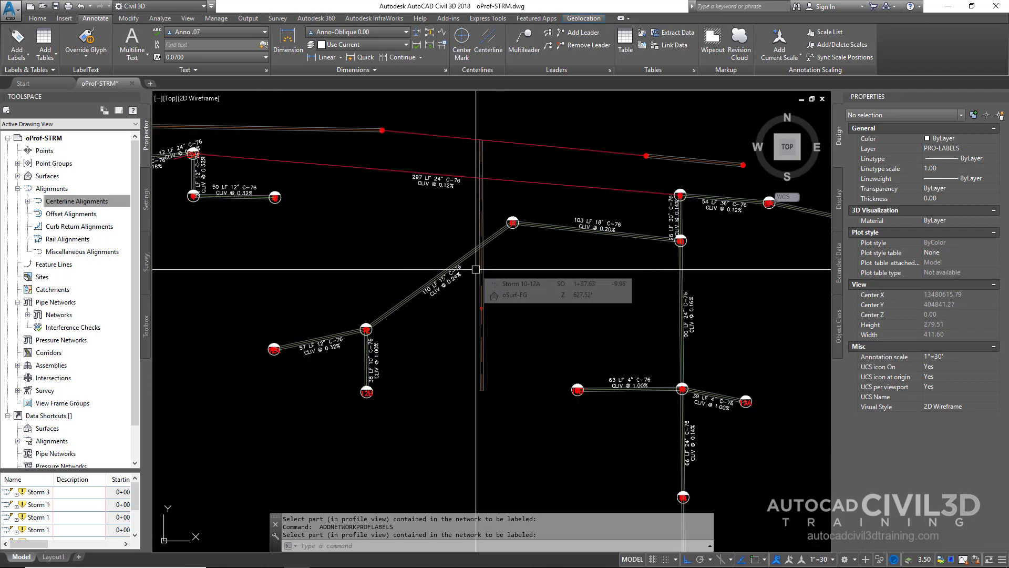
pyautogui.scroll(2, 471, 264)
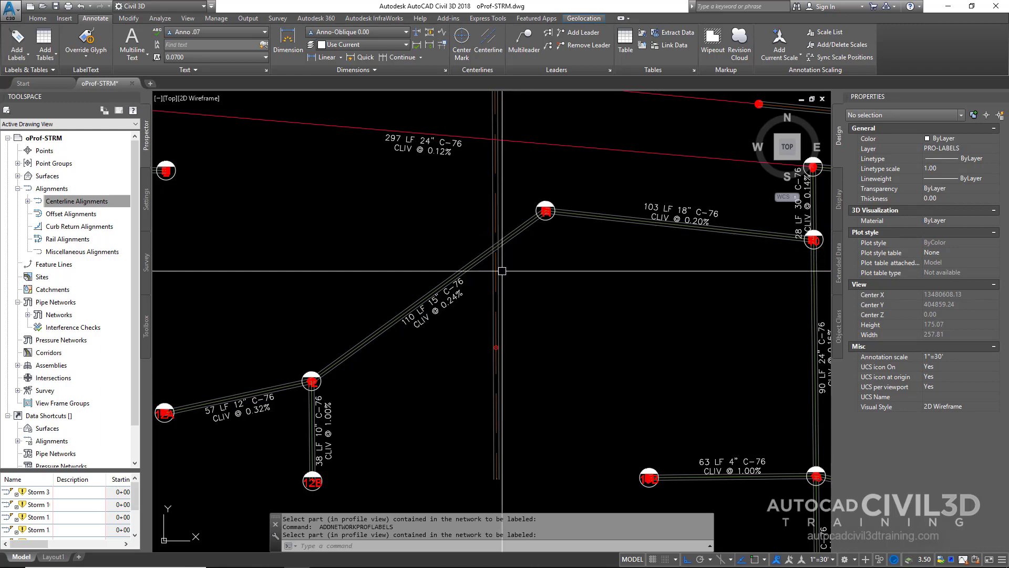
pyautogui.scroll(-4, 502, 271)
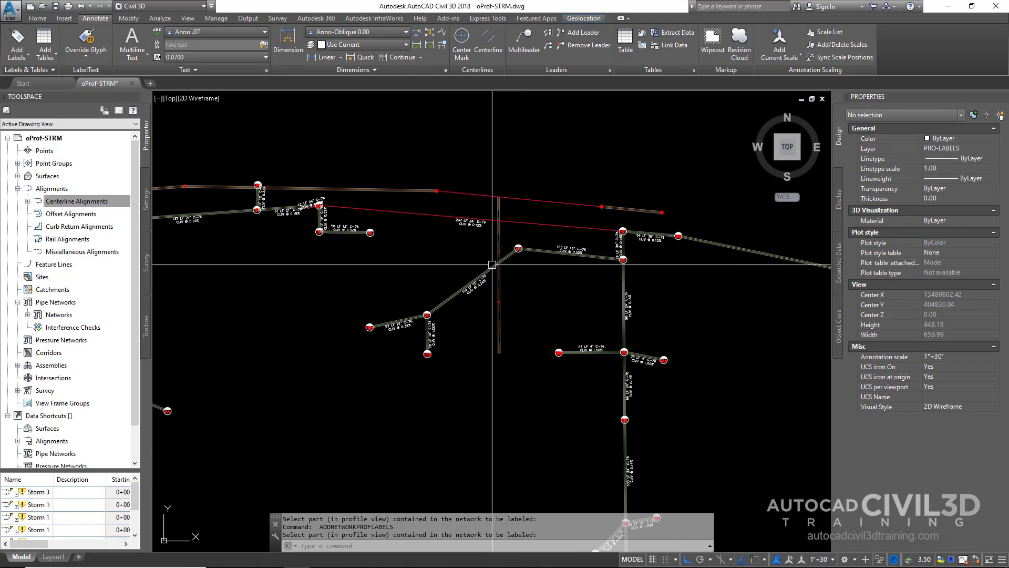
pyautogui.scroll(-6, 492, 264)
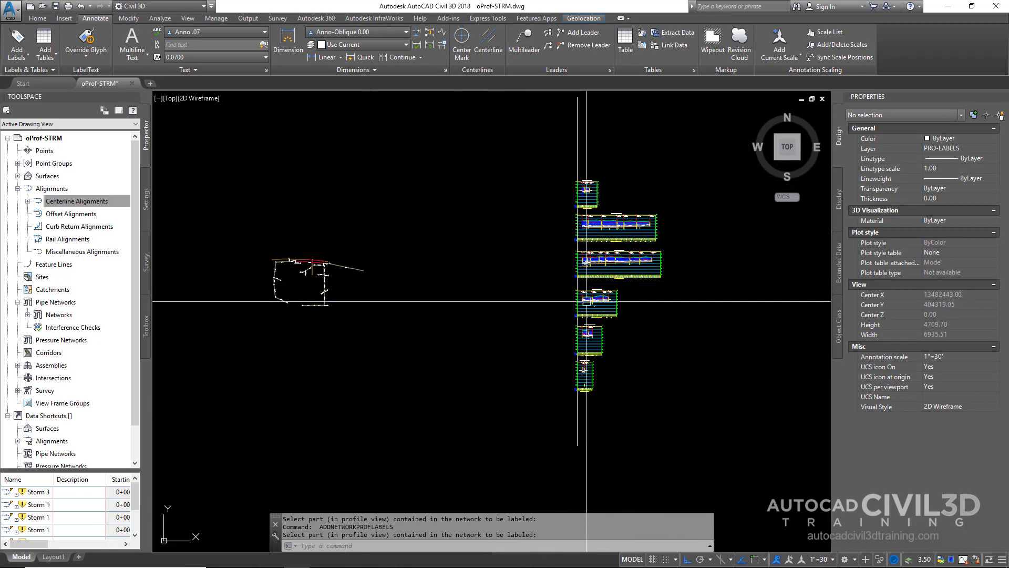
pyautogui.scroll(3, 587, 302)
pyautogui.scroll(-3, 552, 286)
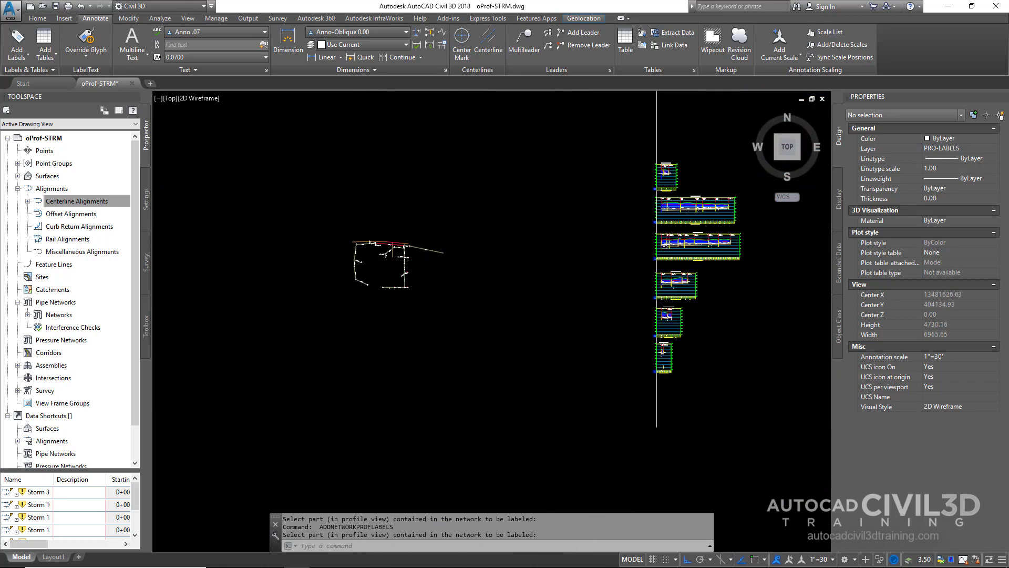
pyautogui.scroll(3, 387, 266)
pyautogui.scroll(-3, 387, 266)
pyautogui.scroll(2, 705, 108)
pyautogui.scroll(4, 475, 267)
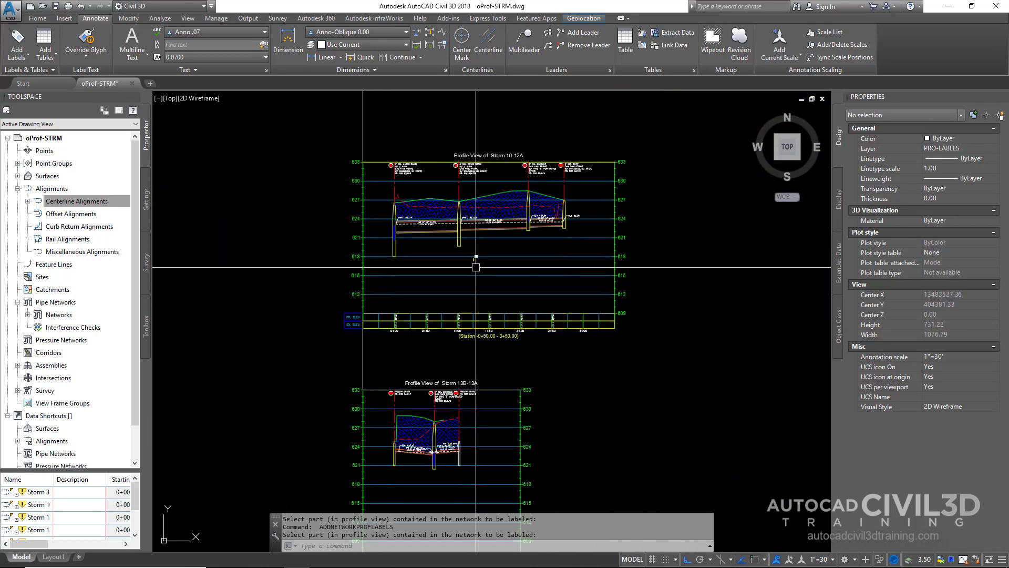
pyautogui.scroll(6, 479, 269)
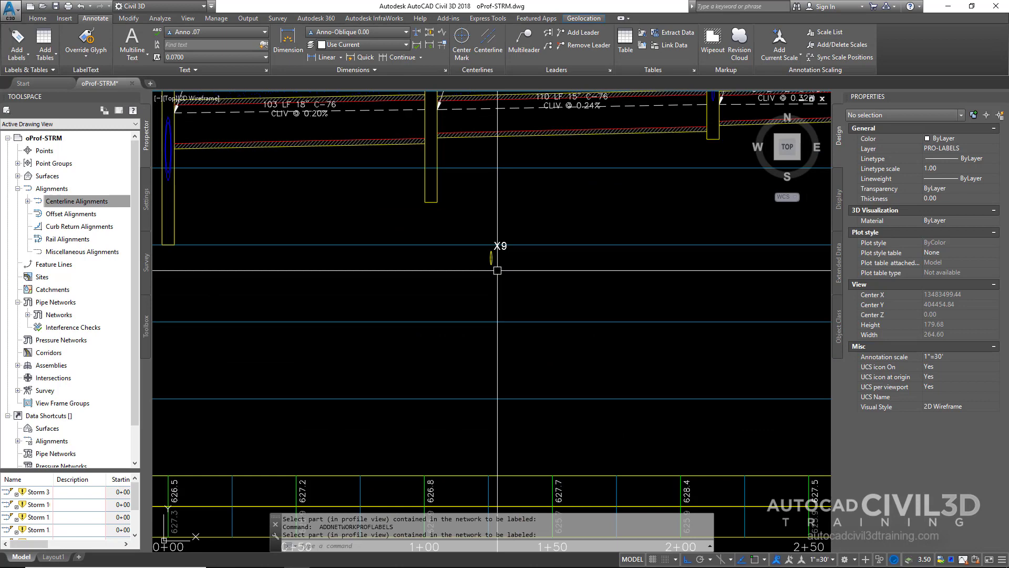
pyautogui.scroll(-12, 498, 271)
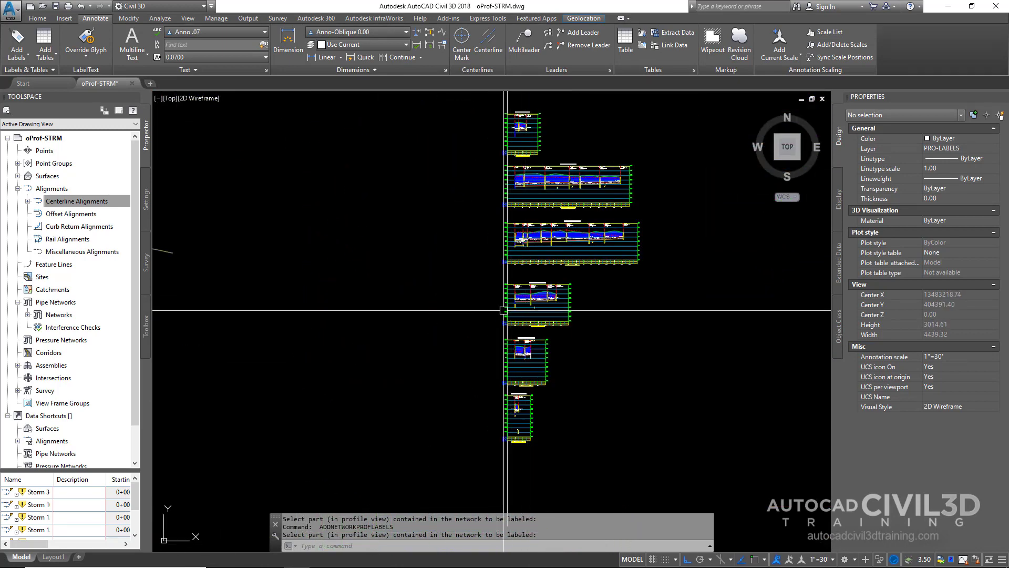
pyautogui.moveTo(503, 311); pyautogui.dragTo(709, 337, button='middle')
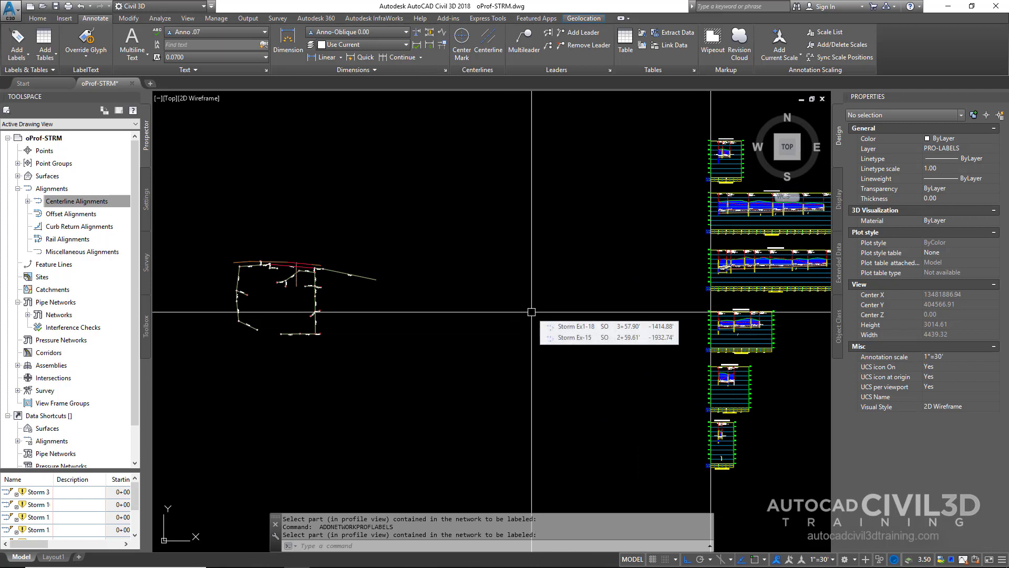
# - Split the drawing into a Two: Vertical viewport layout with VIEWPORTS
pyautogui.write('viewports')
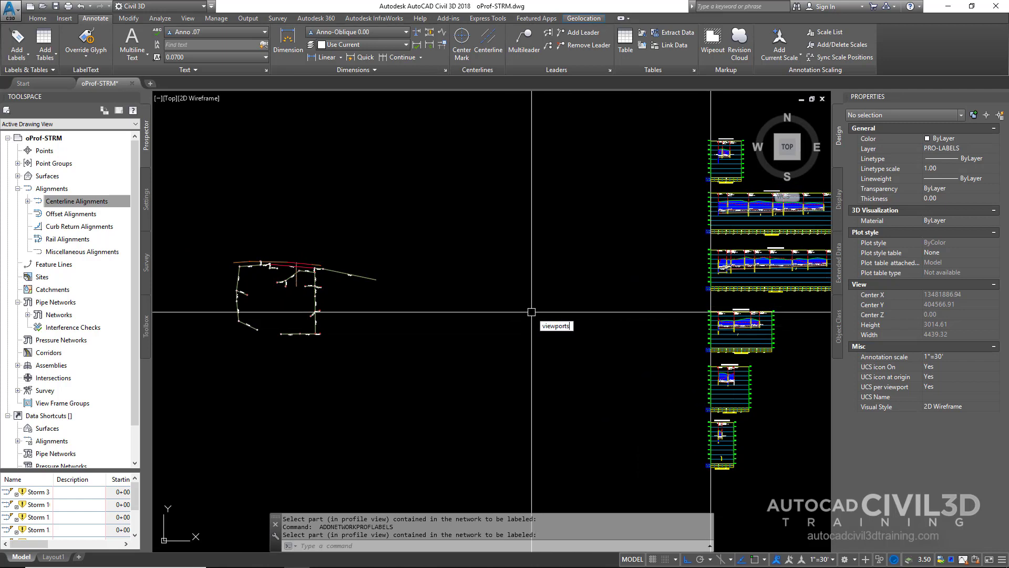
pyautogui.press('Return')
pyautogui.click(434, 270)
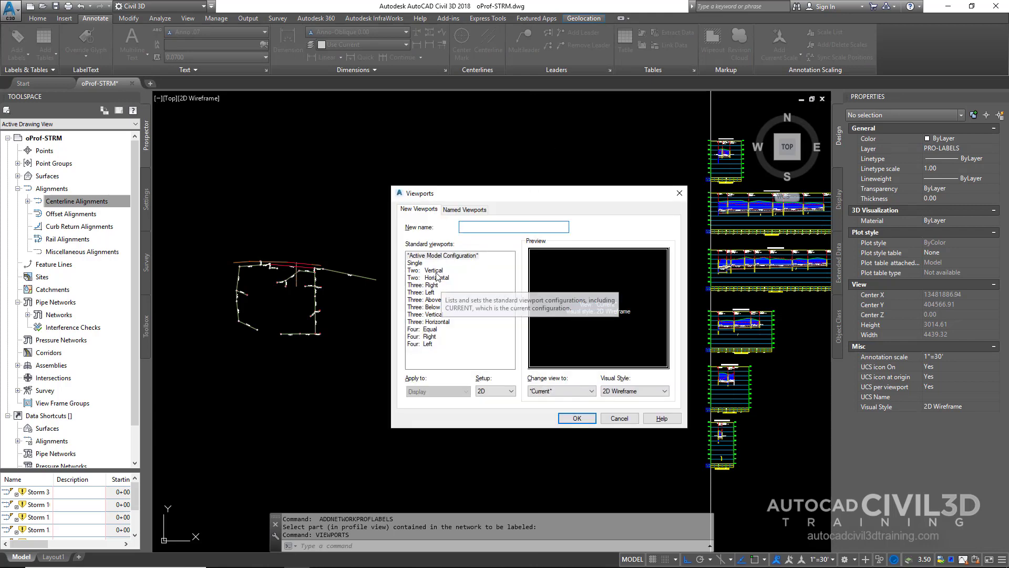
pyautogui.click(577, 419)
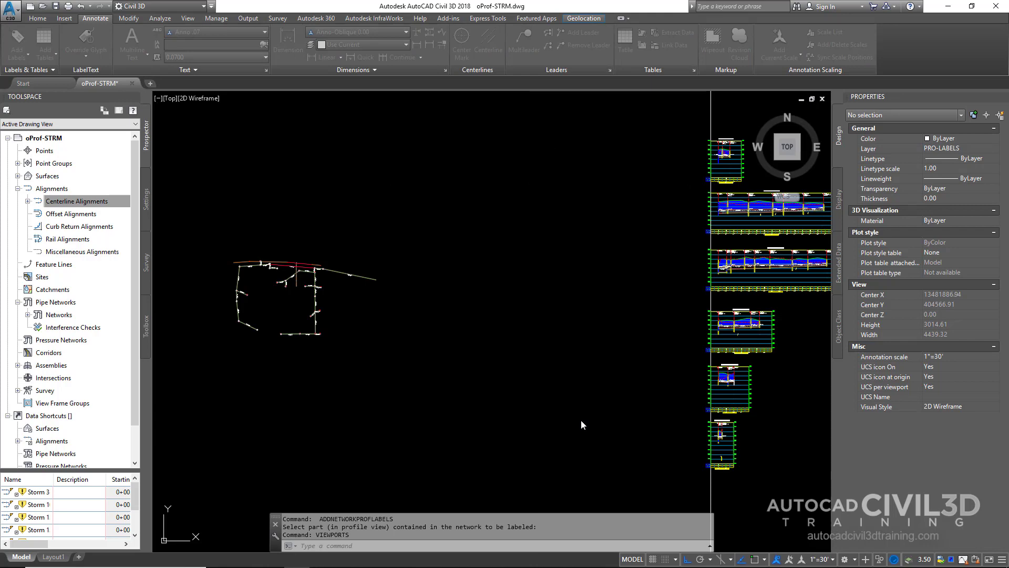
# - Zoom the left viewport in on the labelled plan pipe network
pyautogui.click(373, 392)
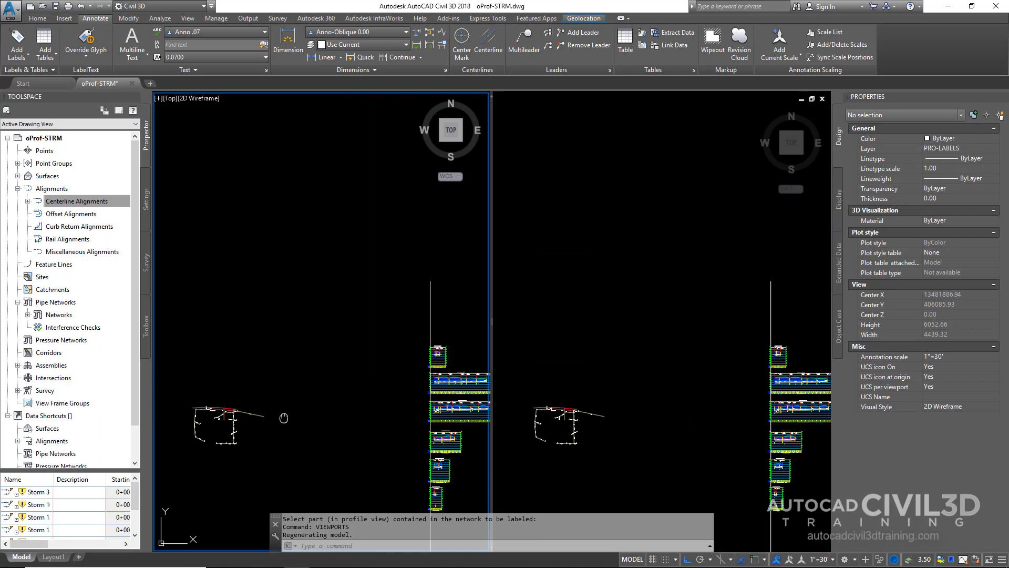
pyautogui.scroll(5, 358, 314)
pyautogui.scroll(8, 358, 314)
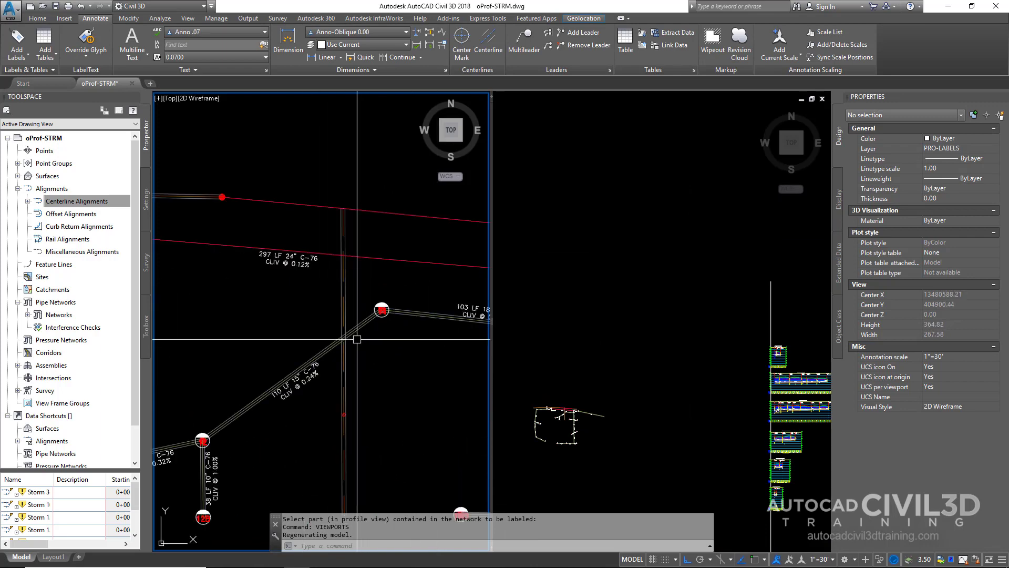
pyautogui.scroll(2, 340, 380)
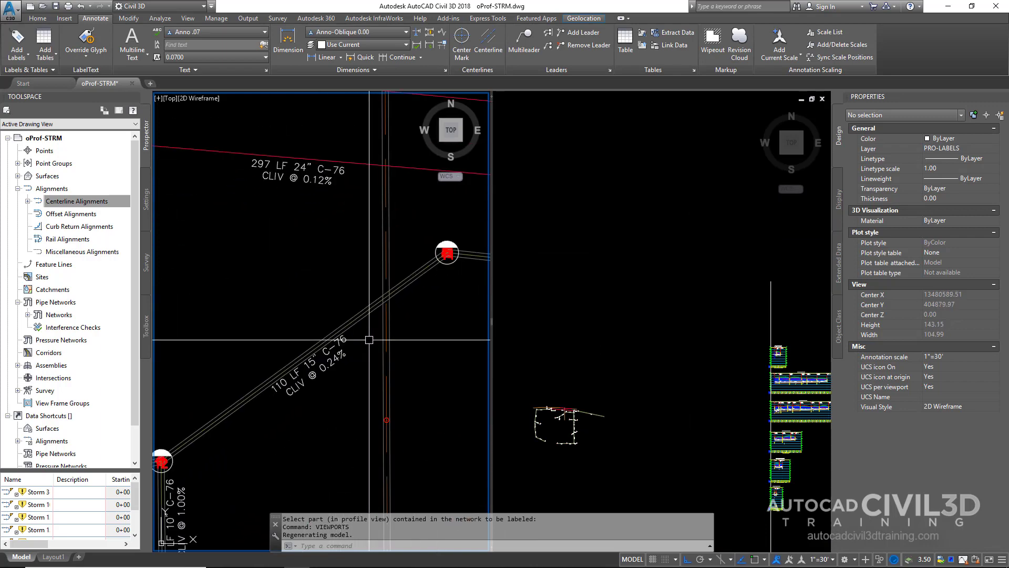
# - Zoom the right viewport to the Storm 10-12A profile and frame the labelled pipes
pyautogui.click(752, 416)
pyautogui.scroll(15, 752, 416)
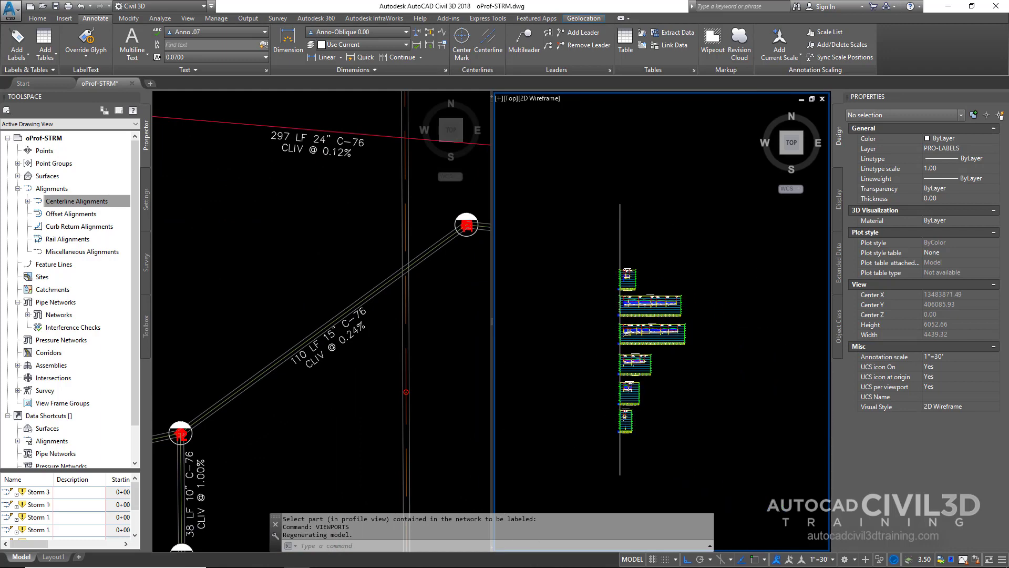
pyautogui.scroll(-4, 633, 370)
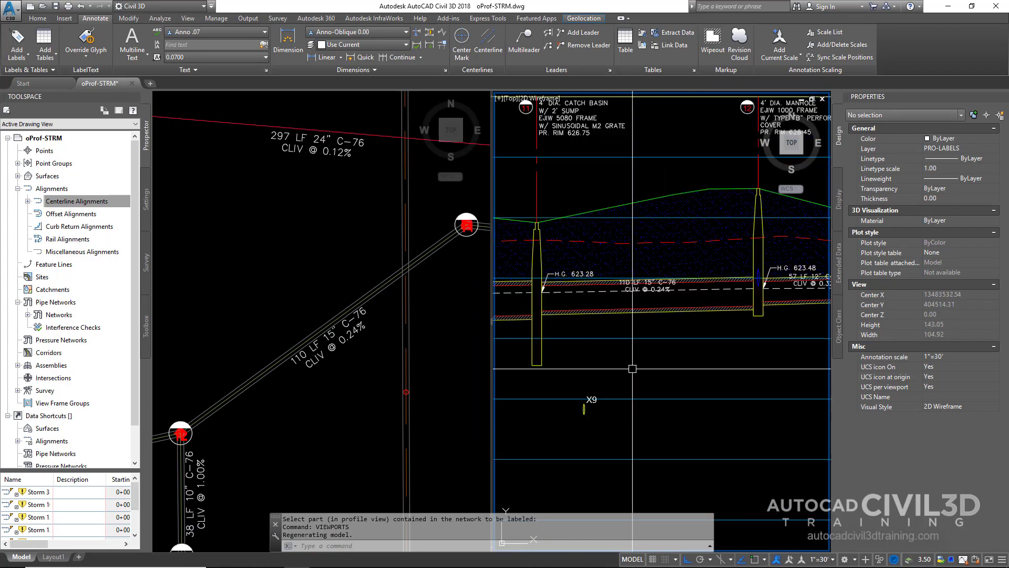
pyautogui.scroll(3, 670, 373)
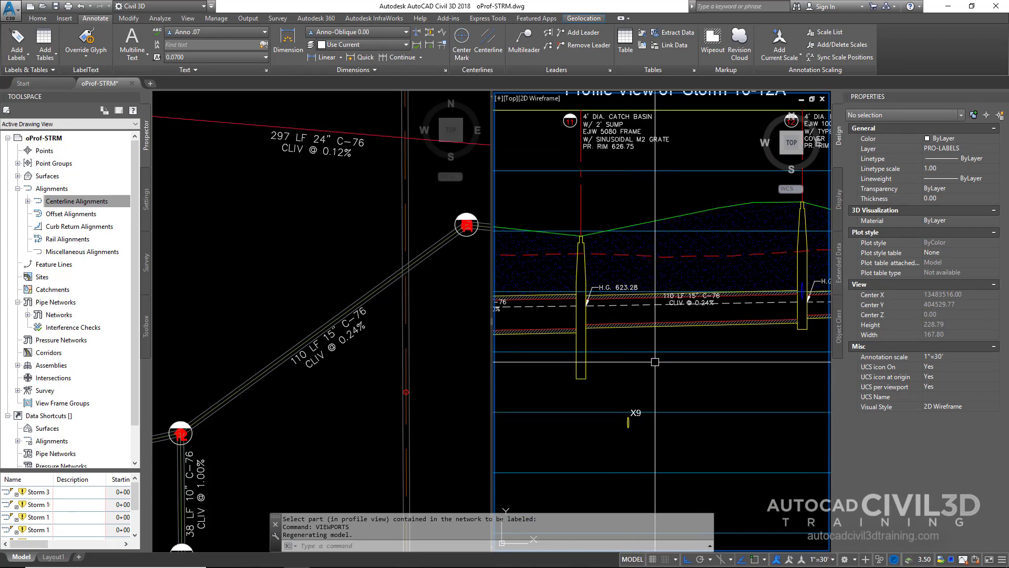
pyautogui.scroll(-4, 655, 363)
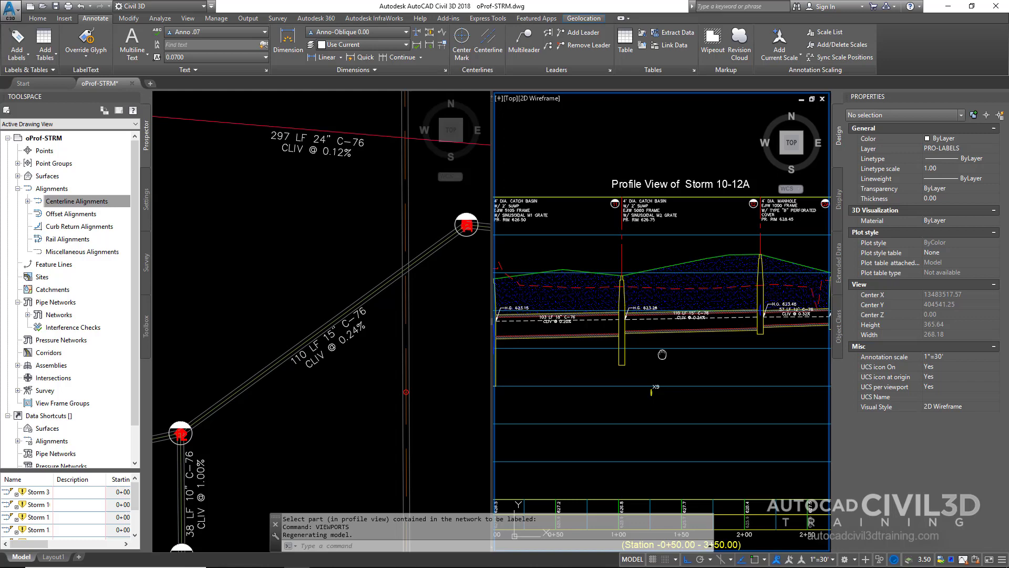
pyautogui.scroll(5, 664, 357)
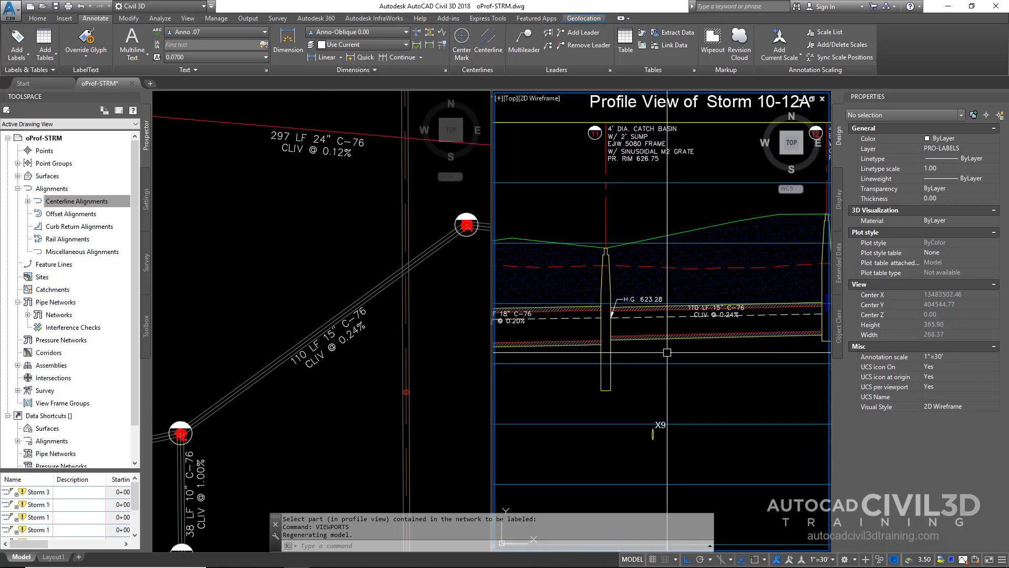
pyautogui.scroll(-3, 368, 389)
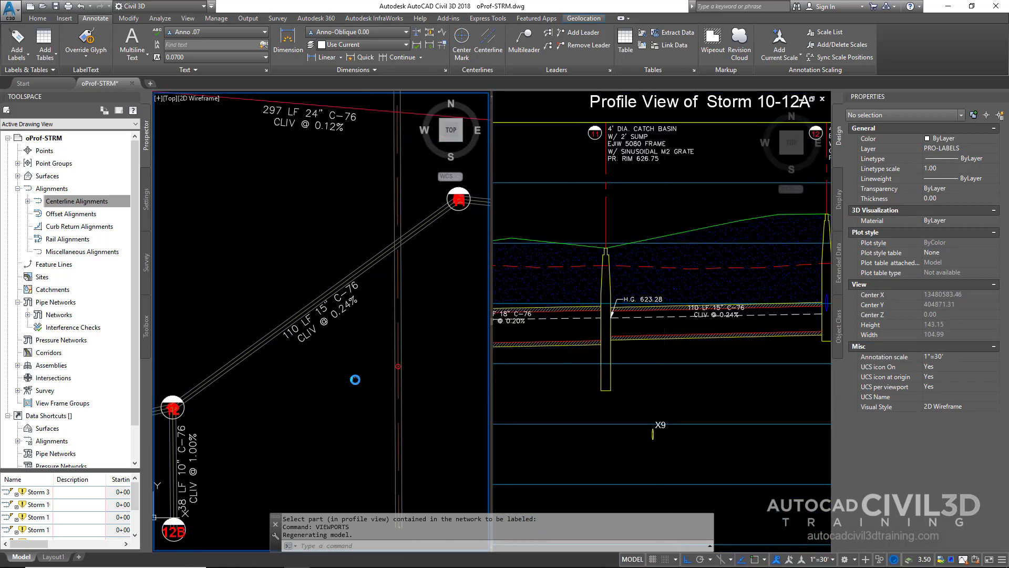
pyautogui.moveTo(362, 376); pyautogui.dragTo(369, 365, button='middle')
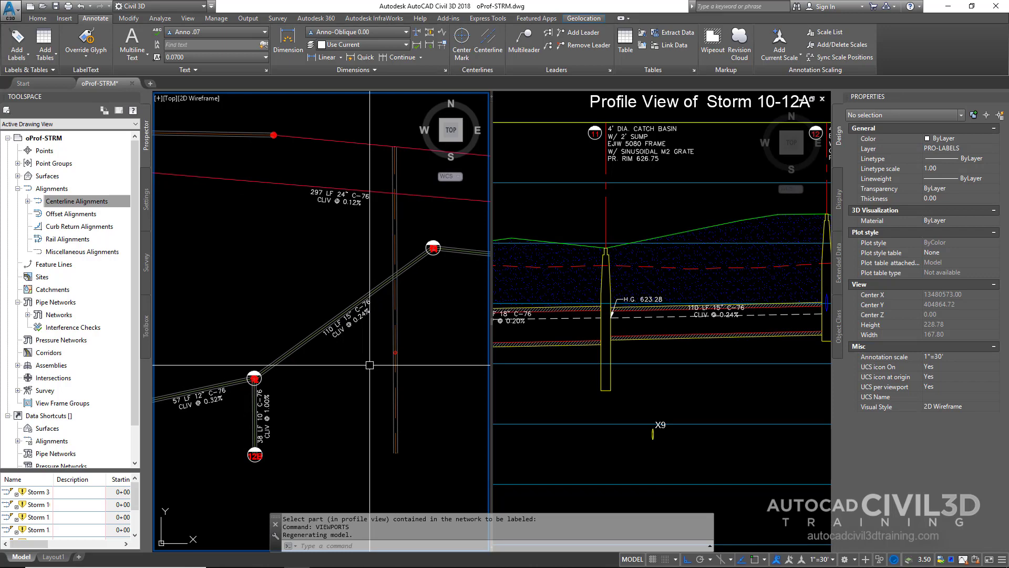